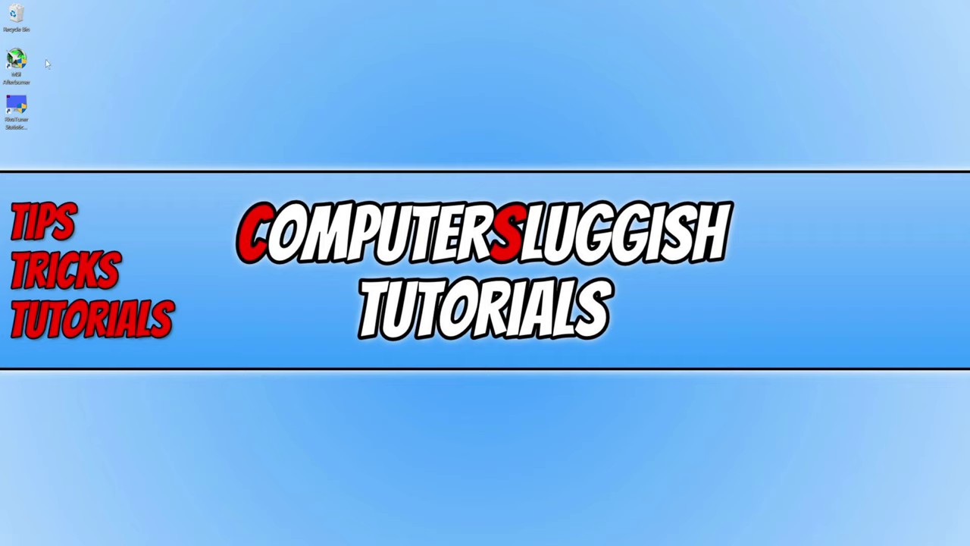
Step: Launch MSI Afterburner from the desktop and close its main window, leaving RivaTuner Statistics Server open
double_click(16, 61)
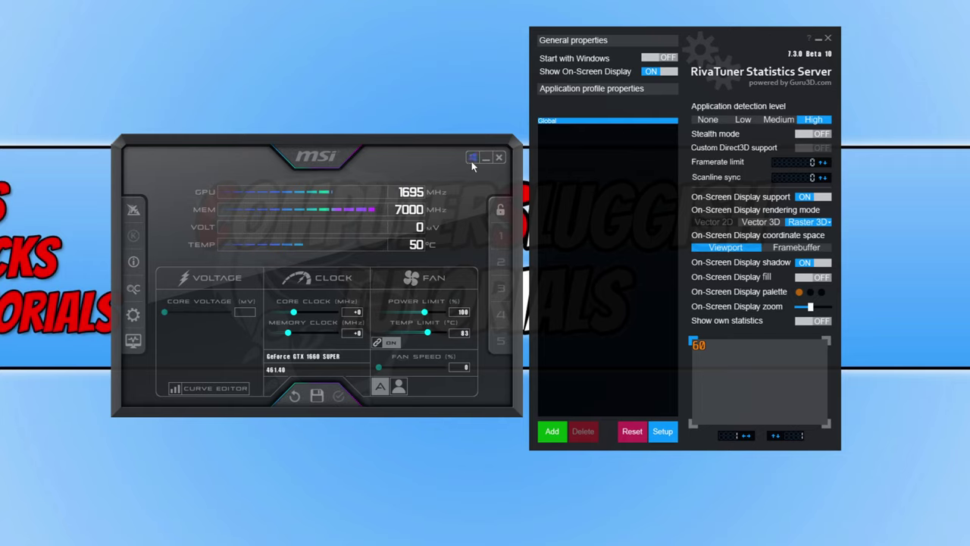
left_click(496, 157)
Step: Try the RivaTuner OSD zoom at maximum and back, and shift the 60 preview toward the centre
left_click_drag(725, 41, 495, 47)
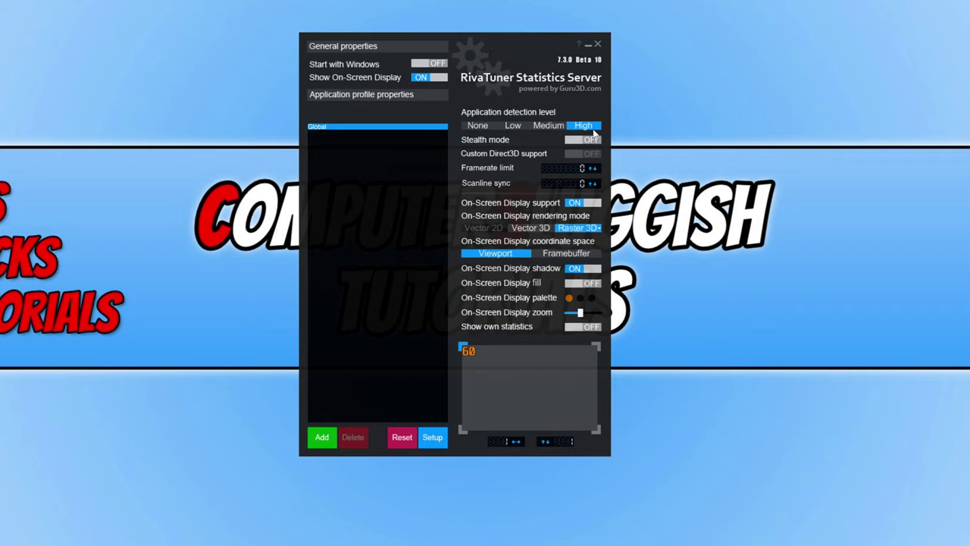
mouse_move(590, 132)
left_click_drag(582, 317, 614, 325)
left_click_drag(613, 320, 589, 319)
left_click_drag(475, 356, 448, 356)
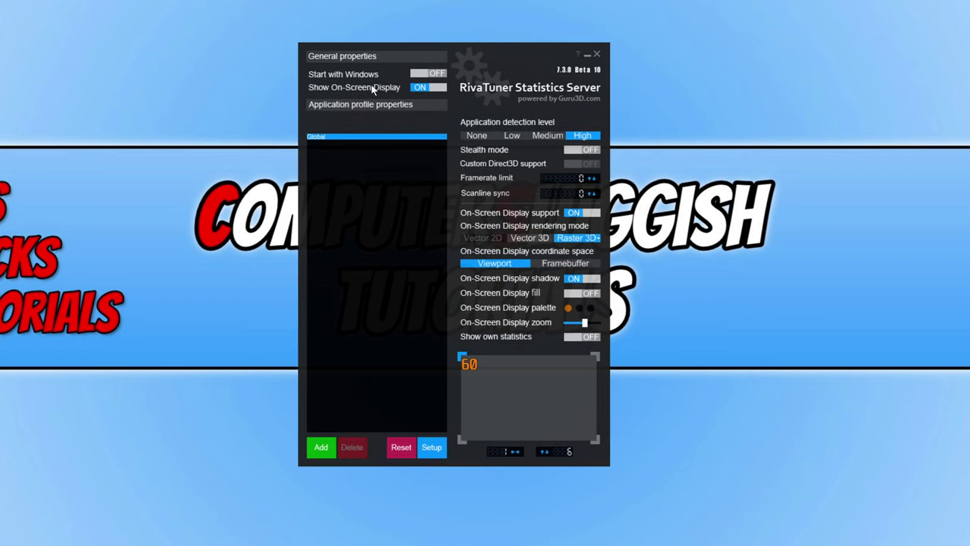
mouse_move(435, 92)
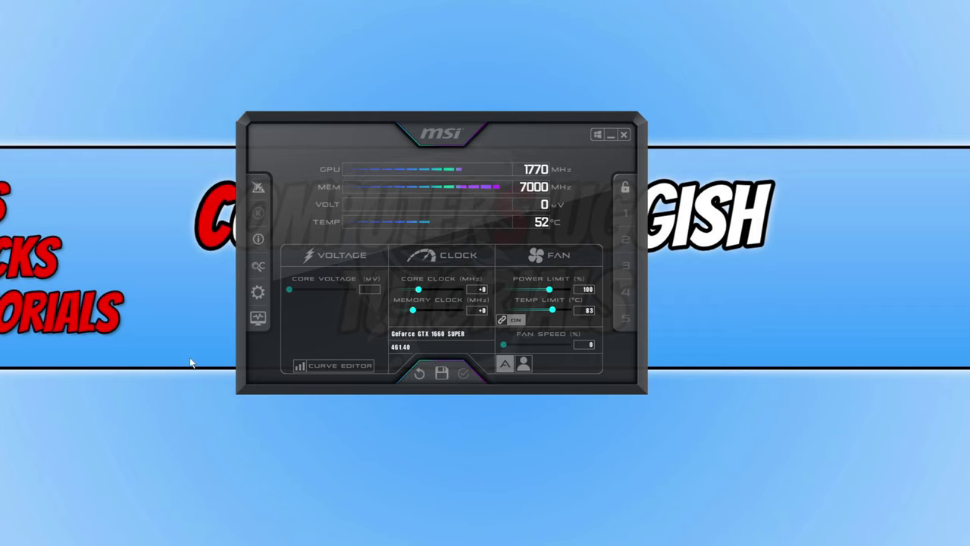
Step: Open Afterburner's properties on the Monitoring tab and scroll through the hardware monitoring graph list
left_click(258, 301)
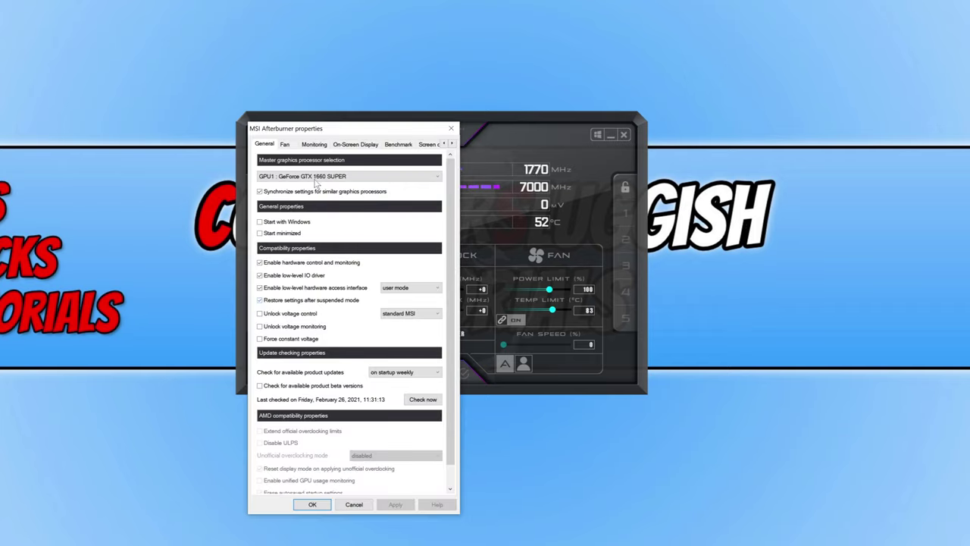
left_click_drag(318, 129, 397, 45)
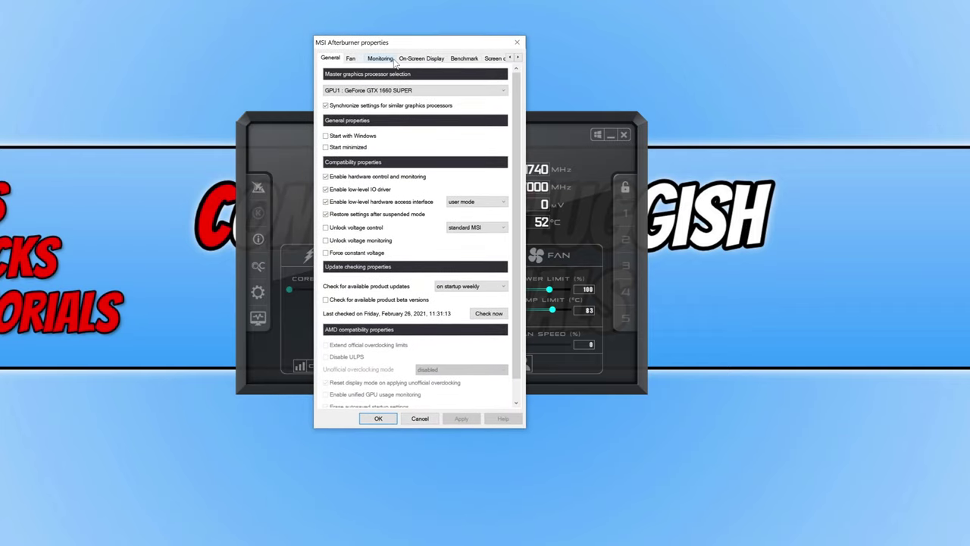
left_click(383, 59)
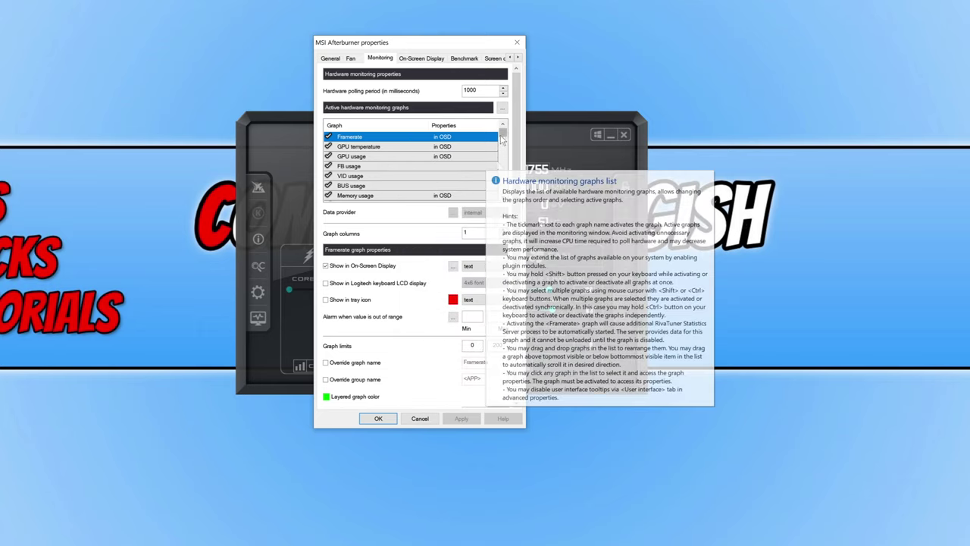
left_click_drag(503, 135, 504, 140)
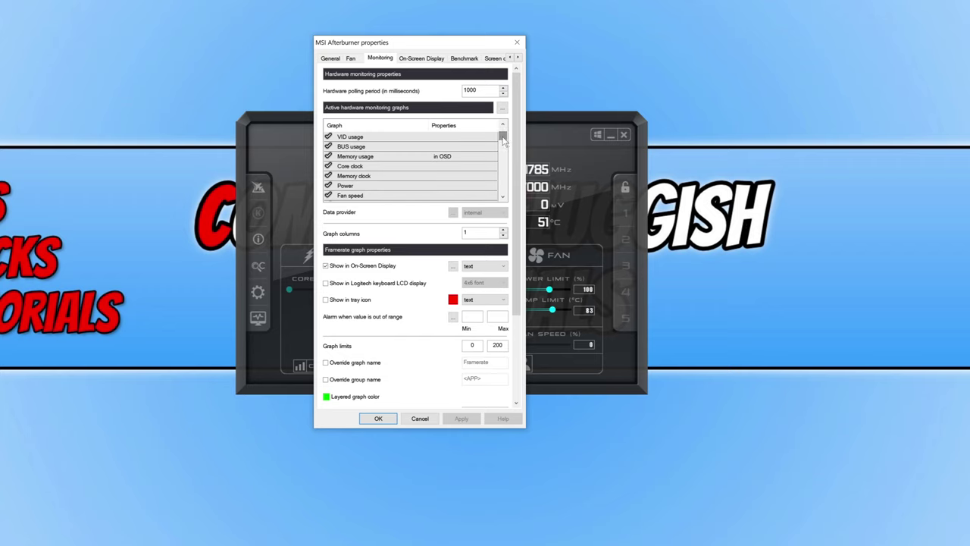
scroll(483, 163, "down", 5)
scroll(483, 168, "down", 8)
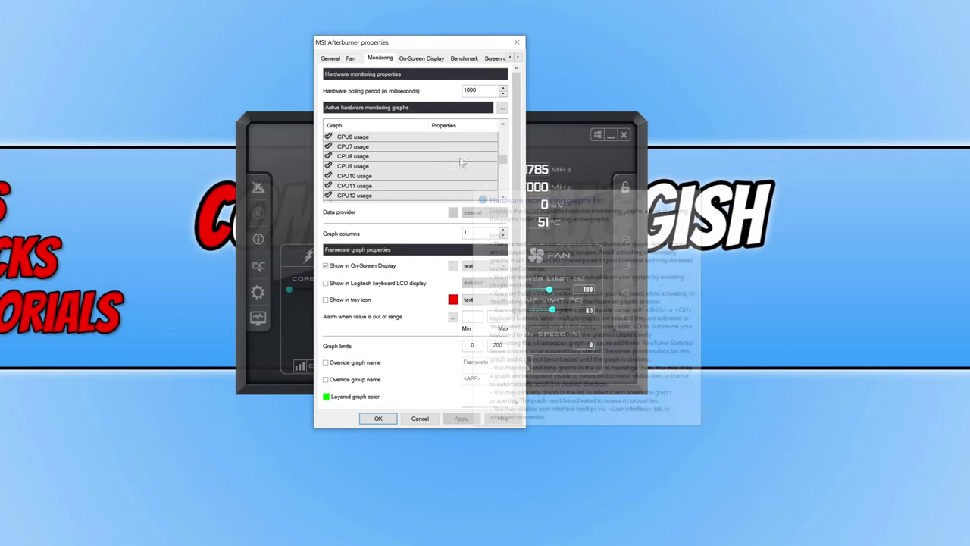
scroll(469, 169, "down", 5)
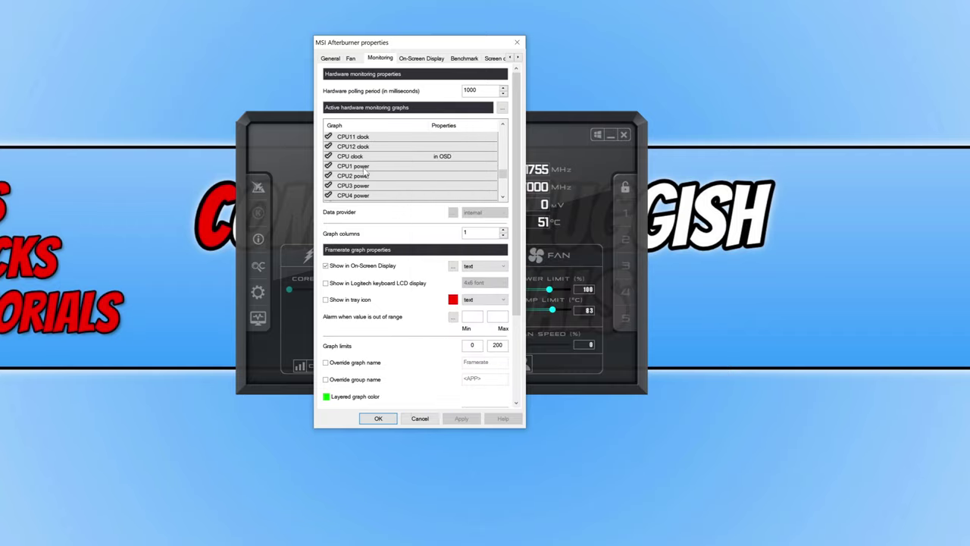
scroll(455, 173, "down", 5)
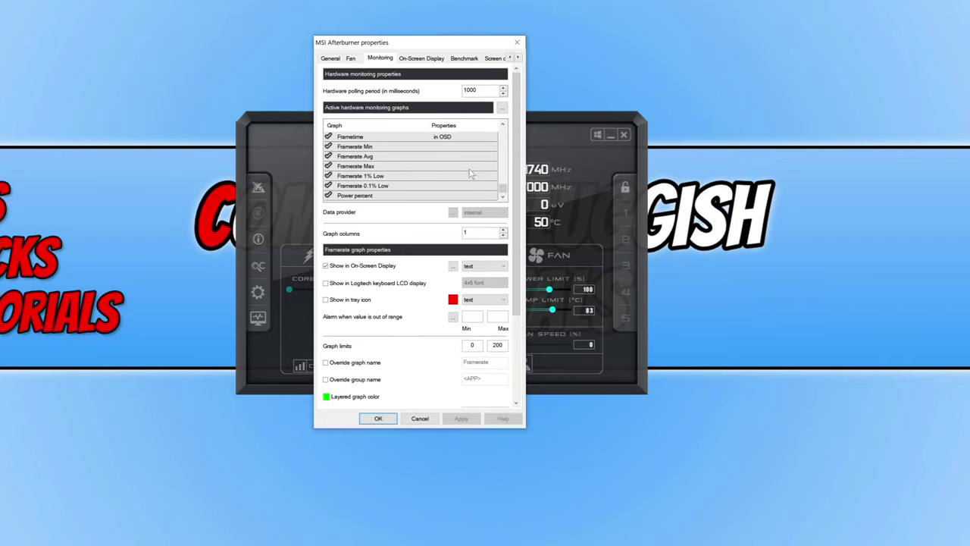
left_click_drag(501, 188, 501, 132)
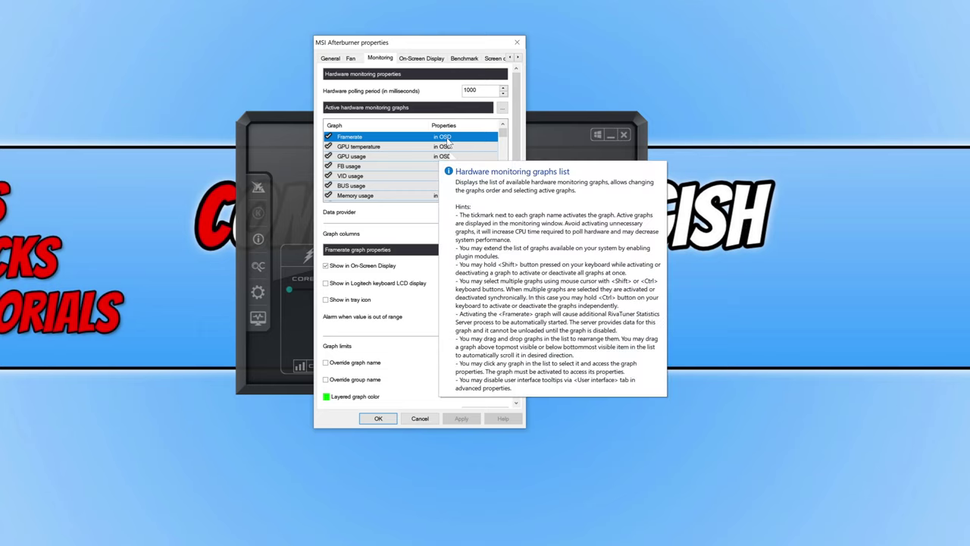
mouse_move(468, 122)
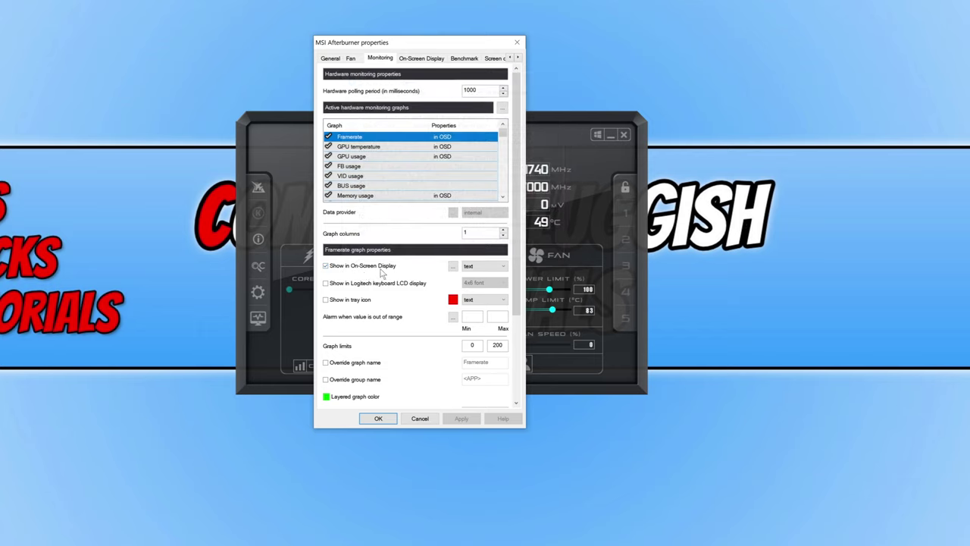
Step: Enable FB usage in the on-screen display, then check and close Framerate's OSD layout settings
left_click(373, 168)
left_click(359, 269)
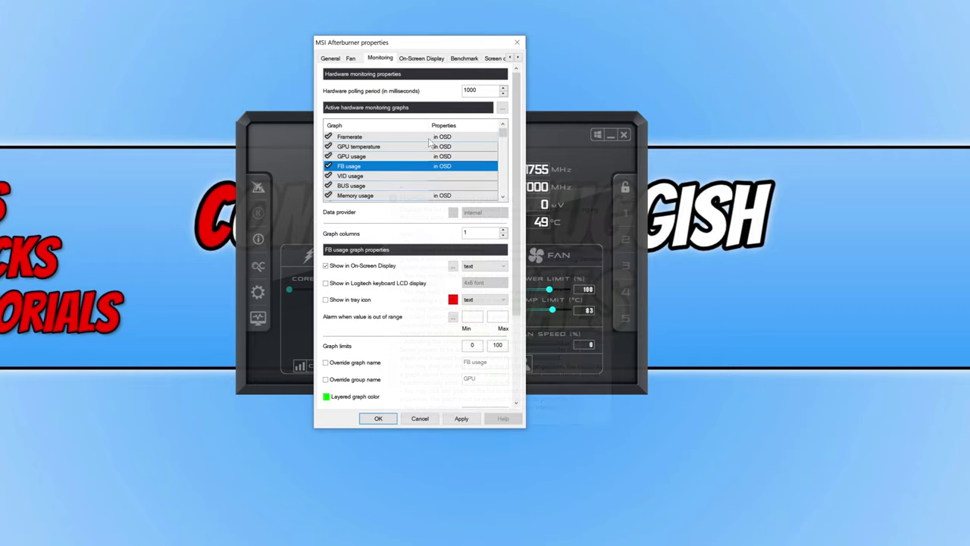
left_click(464, 138)
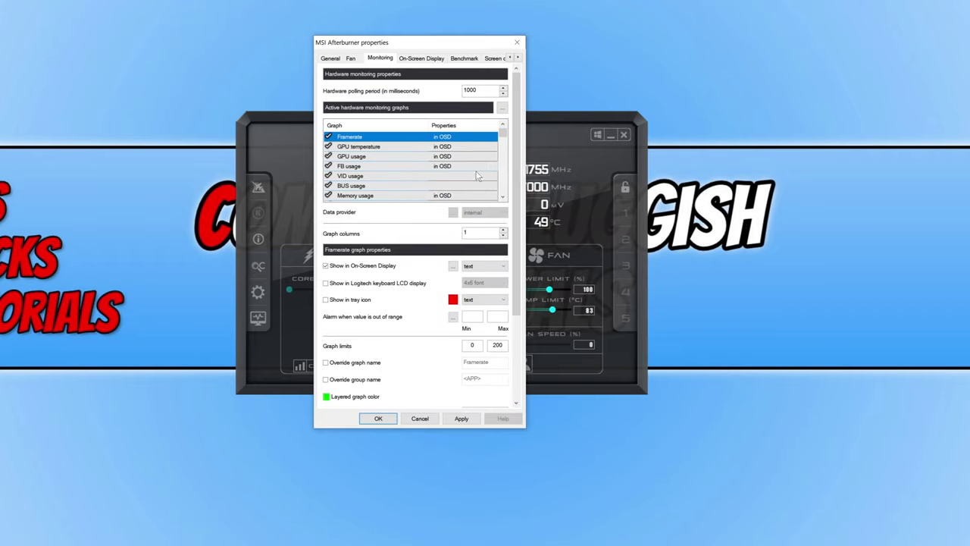
left_click(452, 266)
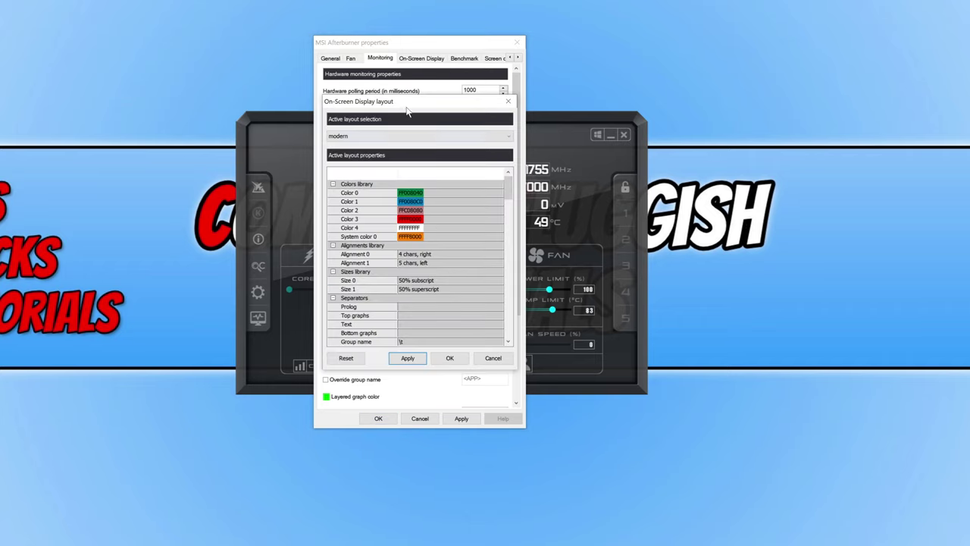
left_click_drag(405, 108, 493, 83)
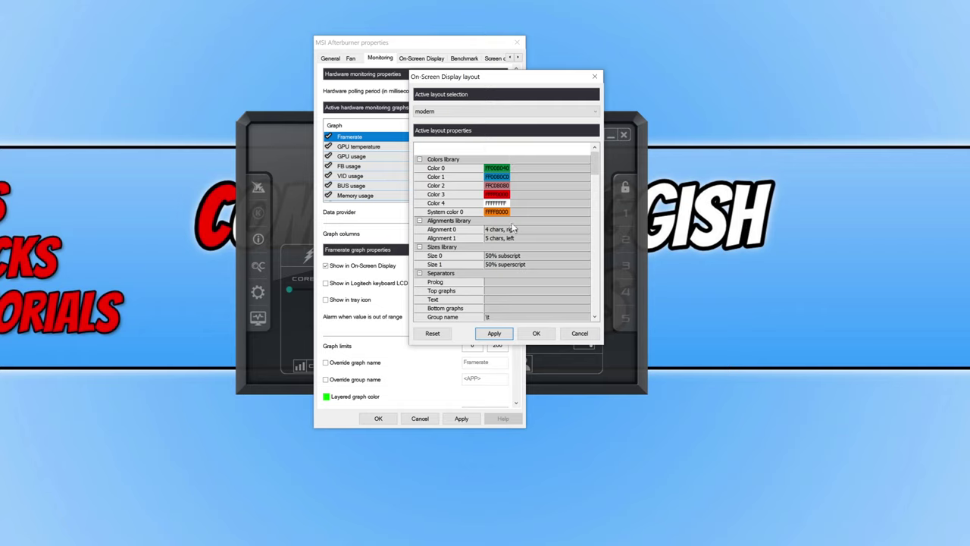
left_click(579, 333)
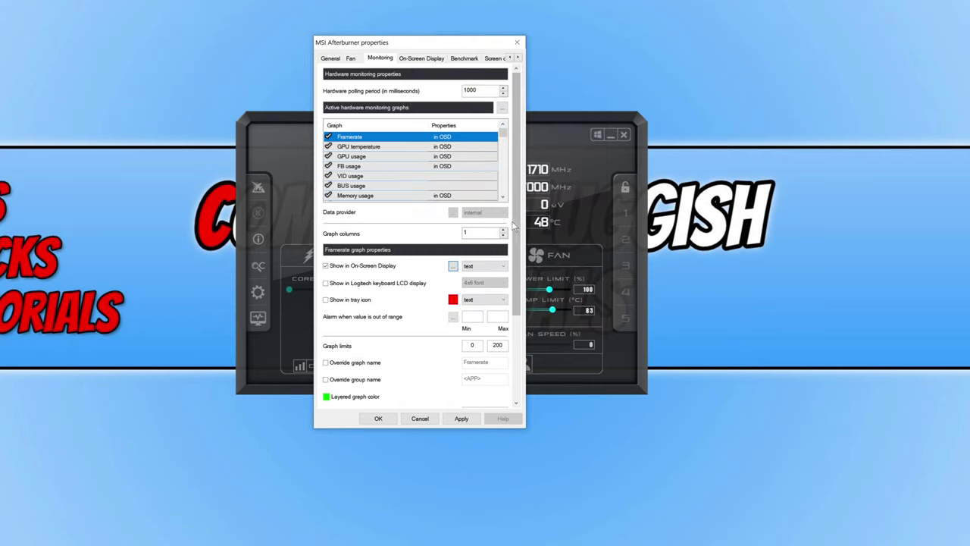
scroll(513, 225, "down", 5)
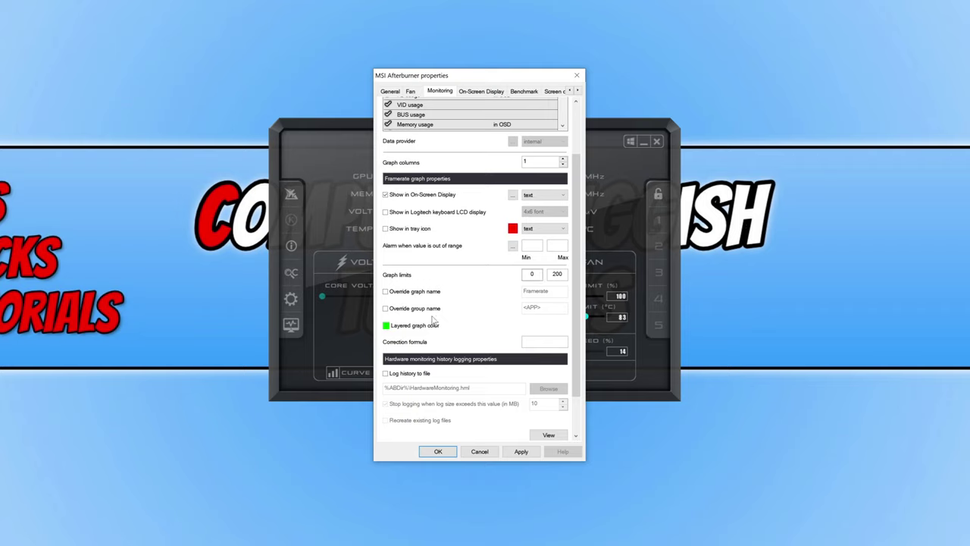
Step: Override the Framerate graph name to 'FPS', leave the group name override off, and apply
left_click(429, 311)
key("Tab")
type("F")
left_click(429, 293)
key("Tab")
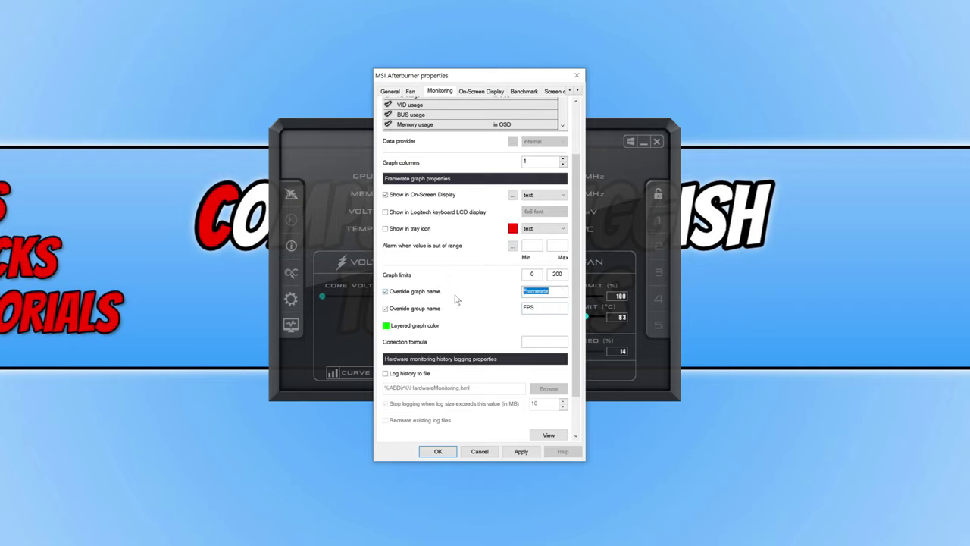
type("FPS")
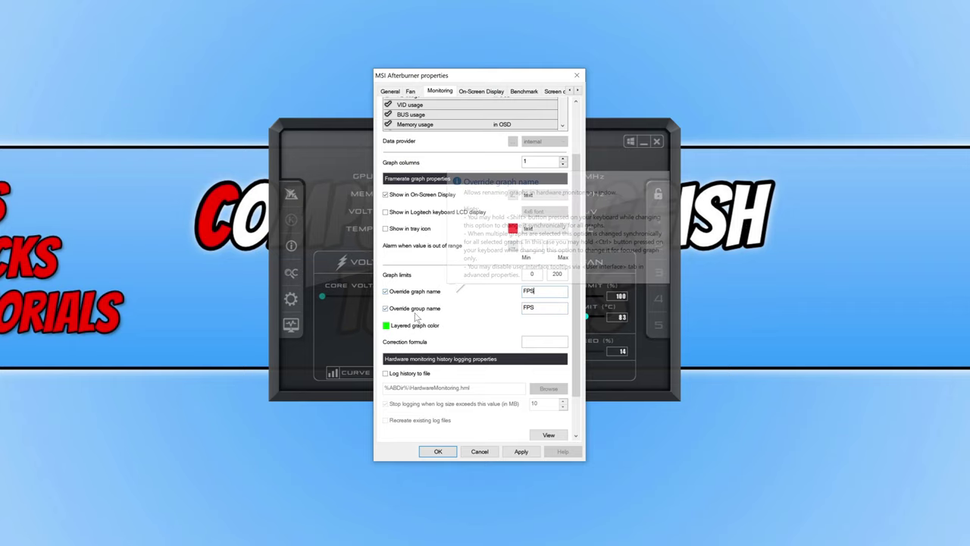
left_click(417, 312)
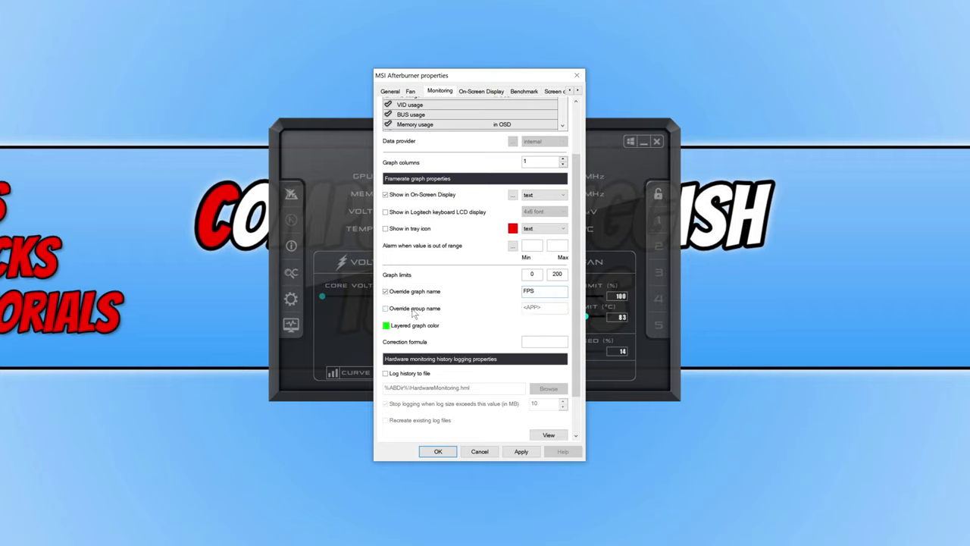
left_click(522, 452)
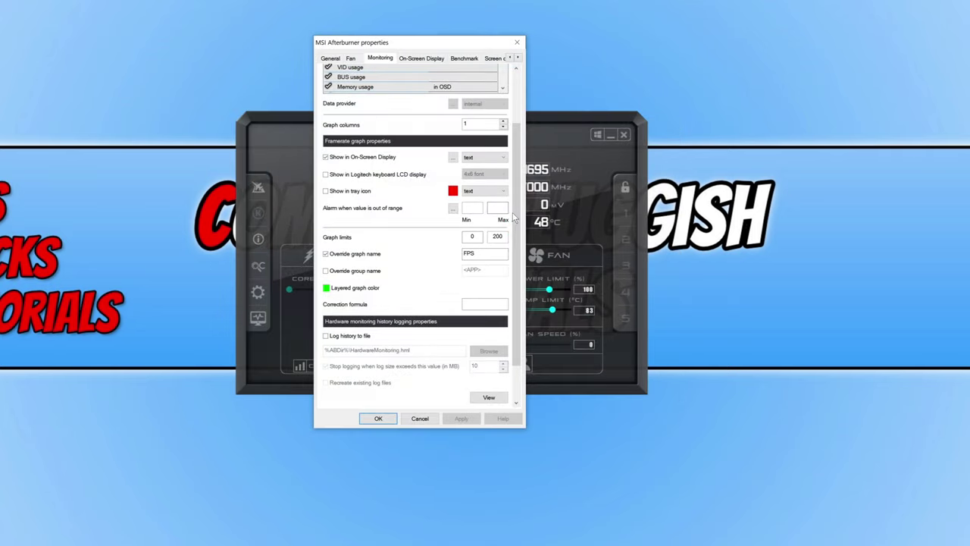
left_click_drag(512, 213, 512, 185)
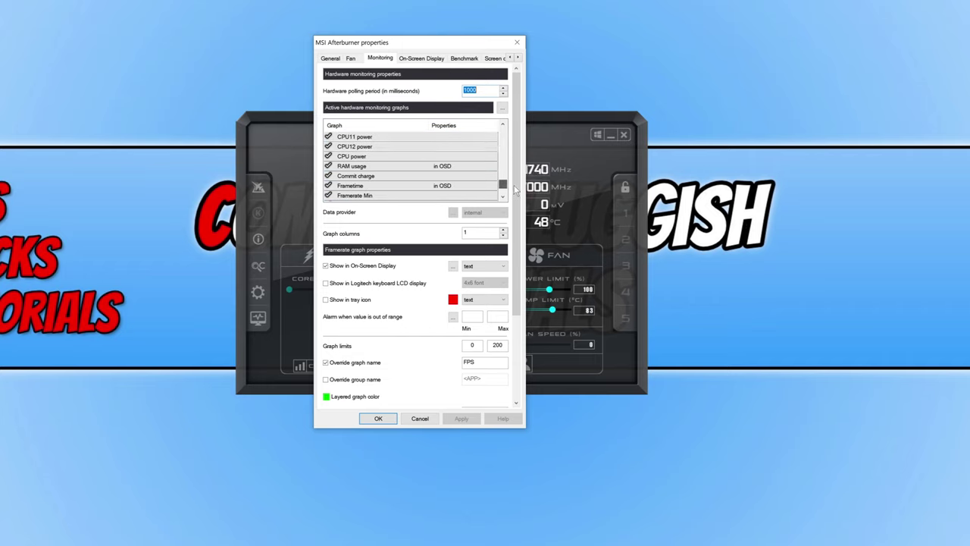
Step: Turn on Show in On-Screen Display for the CPU power graph and apply
left_click(374, 156)
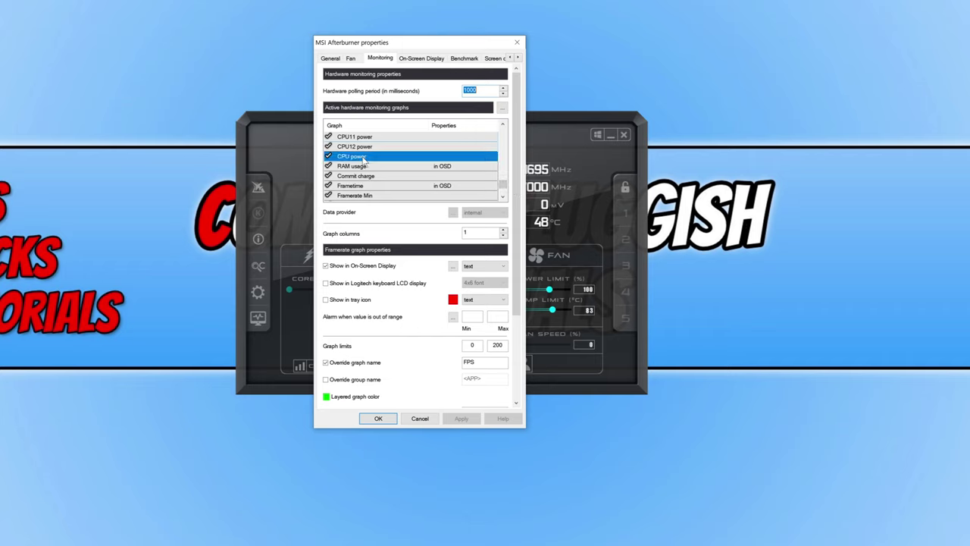
left_click(364, 267)
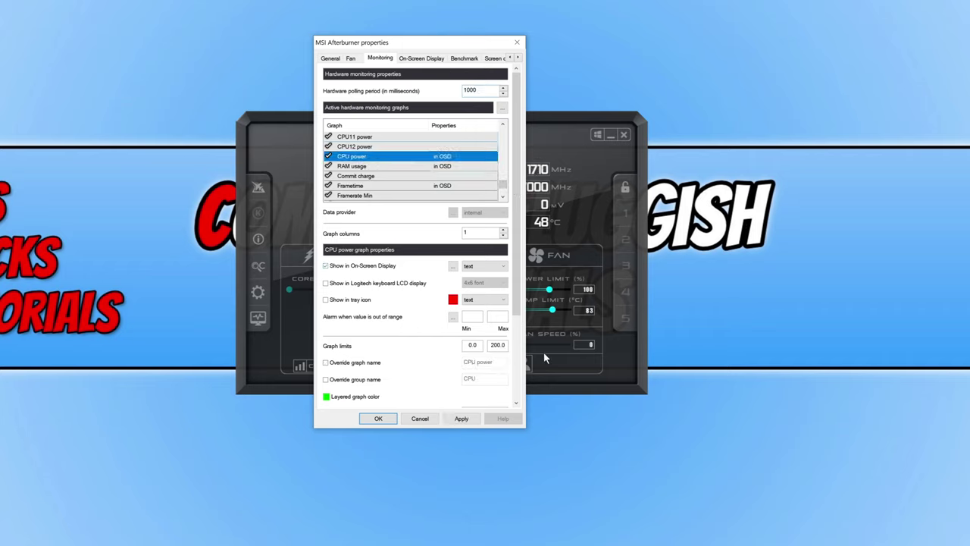
left_click(461, 418)
Step: Drag Frametime up to sit below CPU11 power, then apply and confirm with OK
left_click(434, 185)
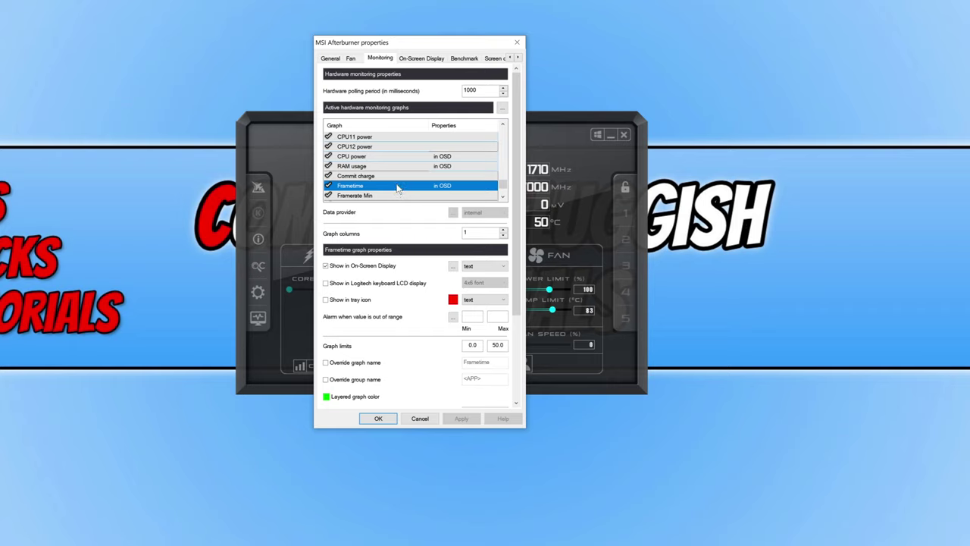
left_click_drag(397, 188, 394, 147)
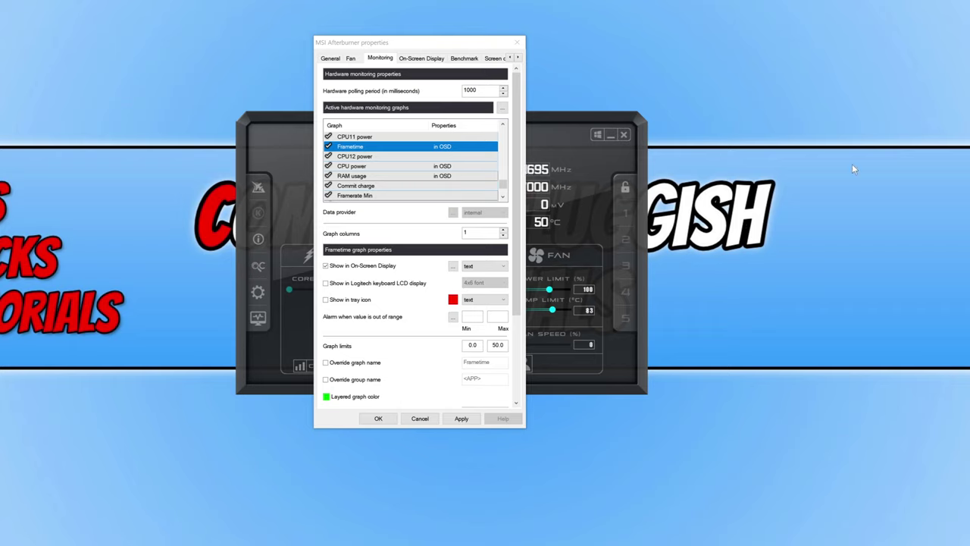
left_click(463, 418)
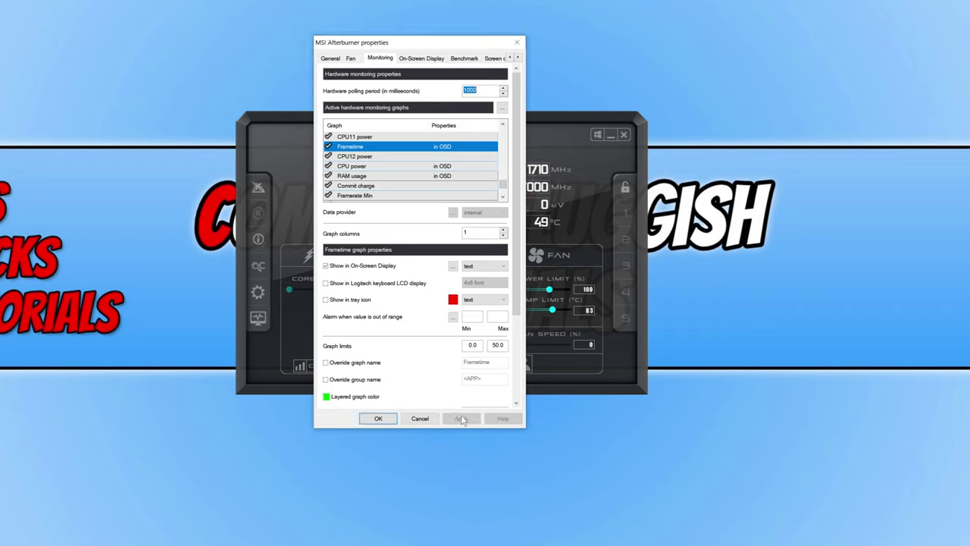
left_click(378, 419)
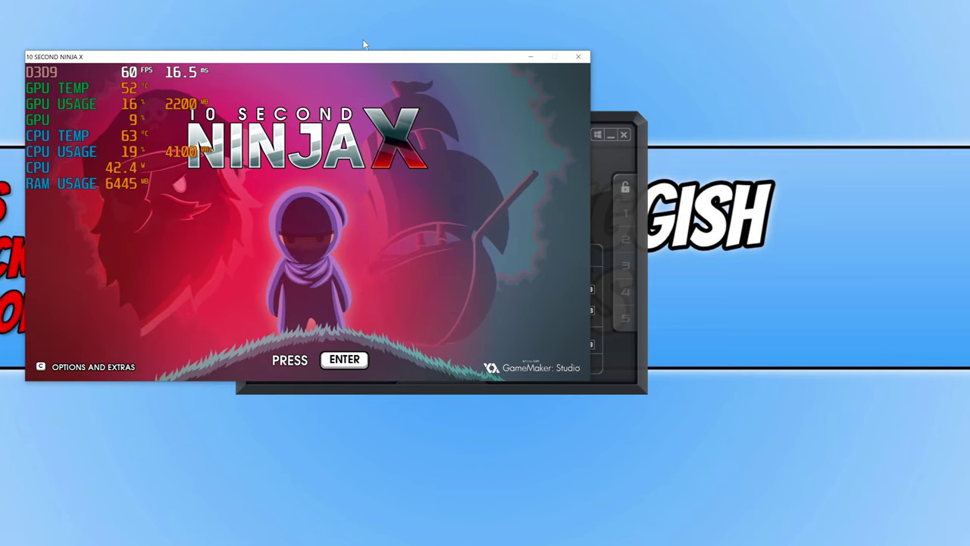
Step: Check the overlay stats on the running 10 Second Ninja X window, then return to Afterburner
left_click_drag(357, 53, 359, 72)
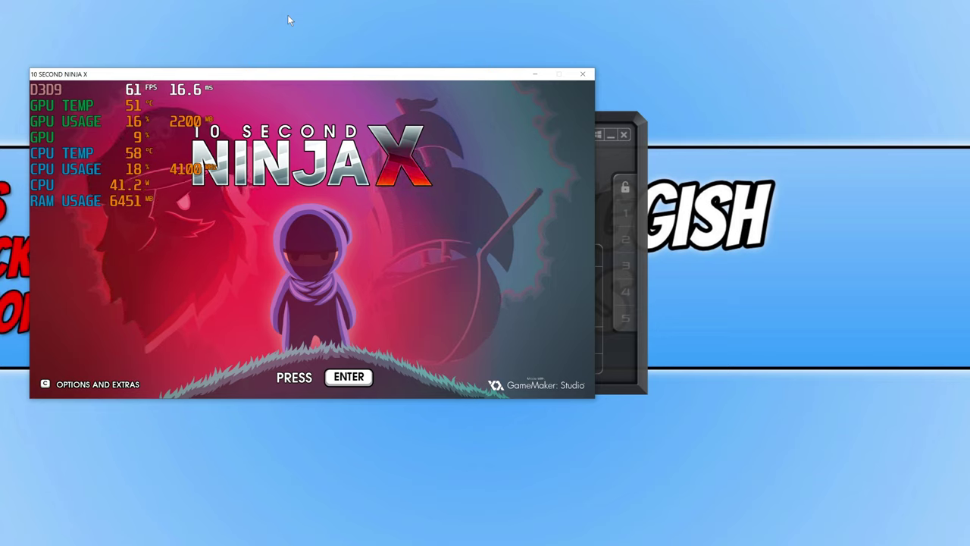
left_click(618, 154)
Step: Copy GPU temperature's group name 'GPU TEMP' into GPU usage's override group name and apply
left_click_drag(521, 132, 817, 113)
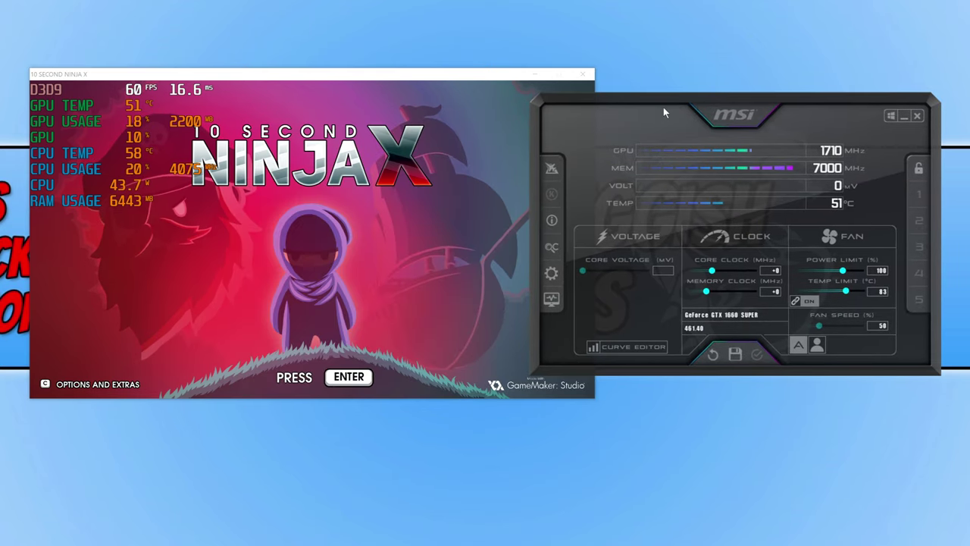
left_click(551, 272)
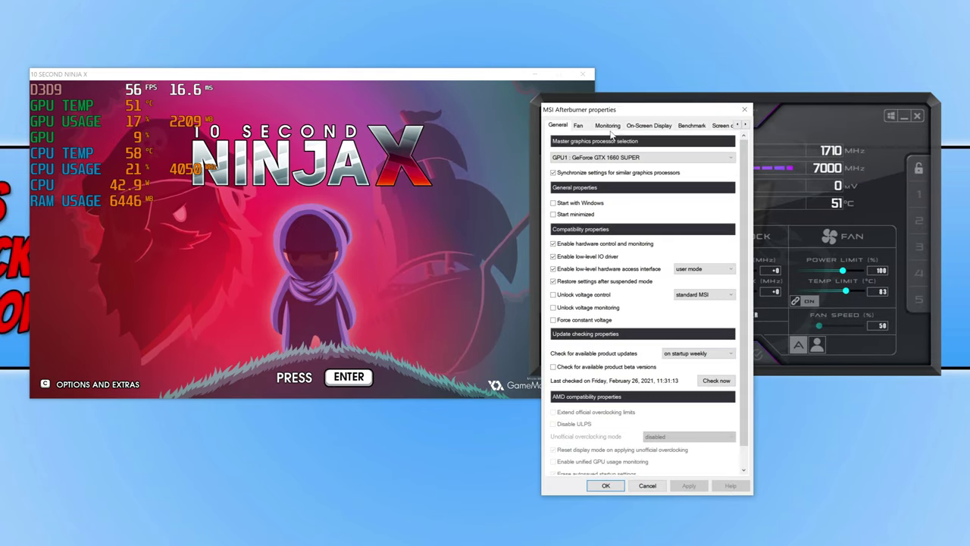
left_click_drag(625, 116, 505, 49)
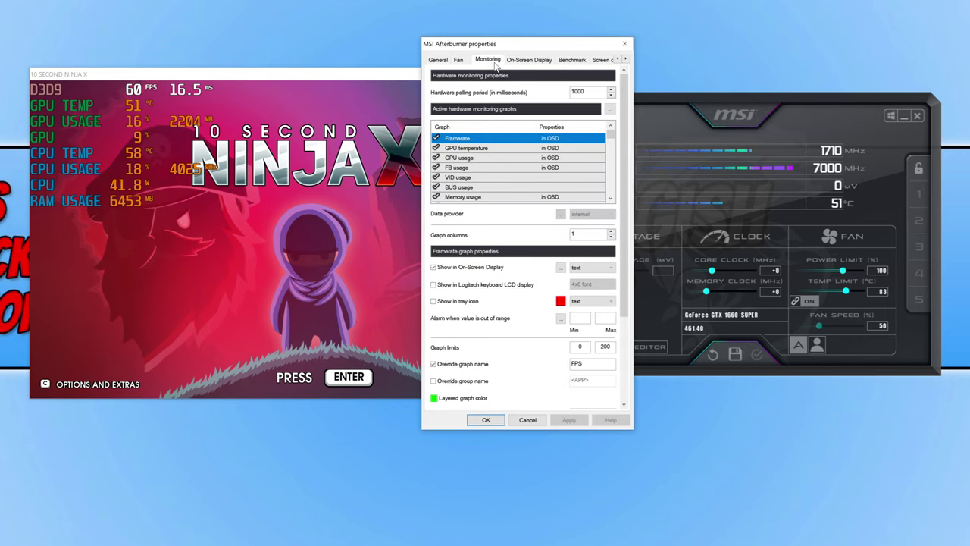
left_click(485, 158)
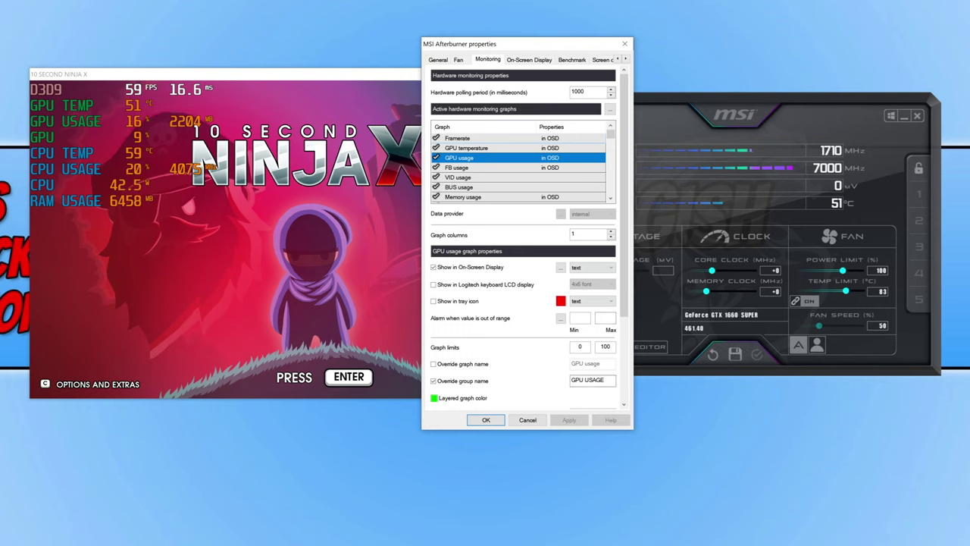
left_click(494, 149)
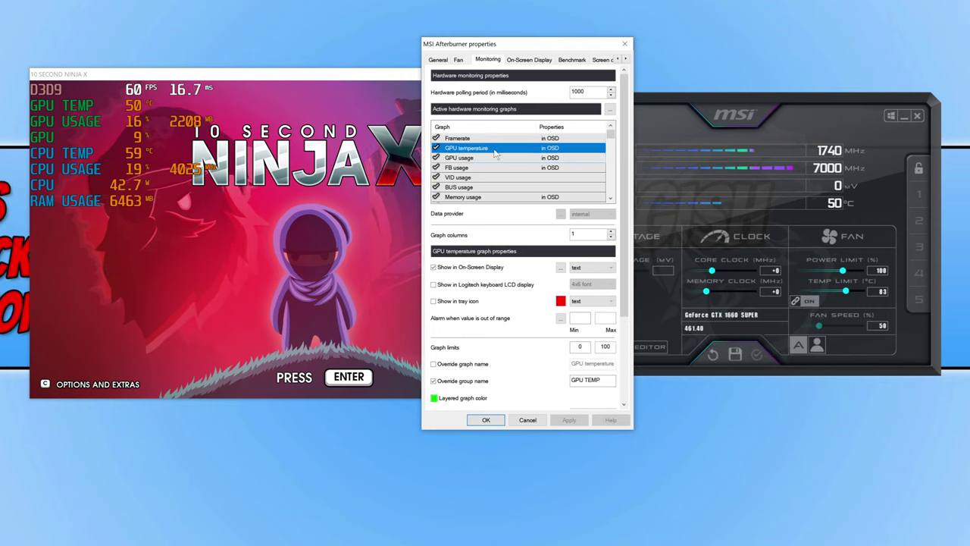
left_click_drag(603, 381, 553, 384)
key("ctrl+c")
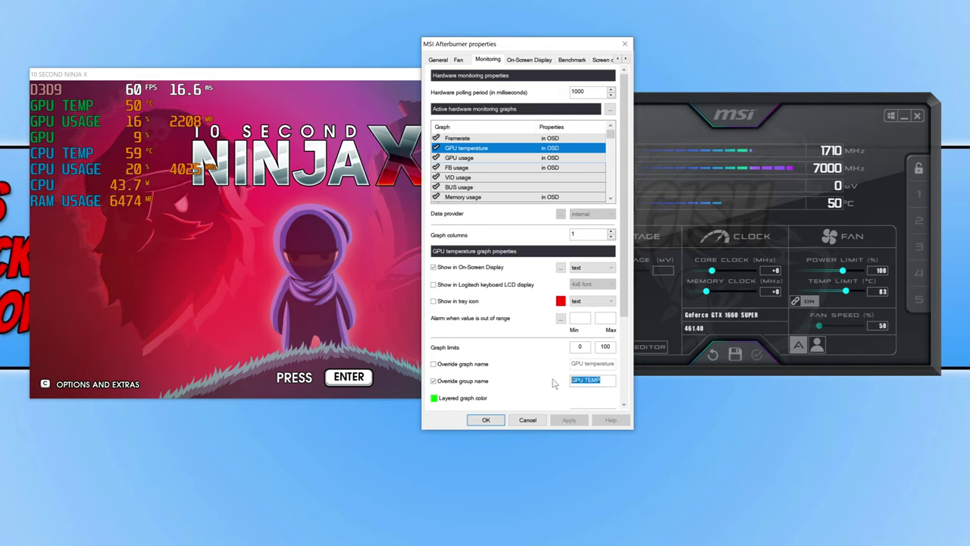
left_click(501, 158)
left_click_drag(606, 381, 516, 385)
key("ctrl+v")
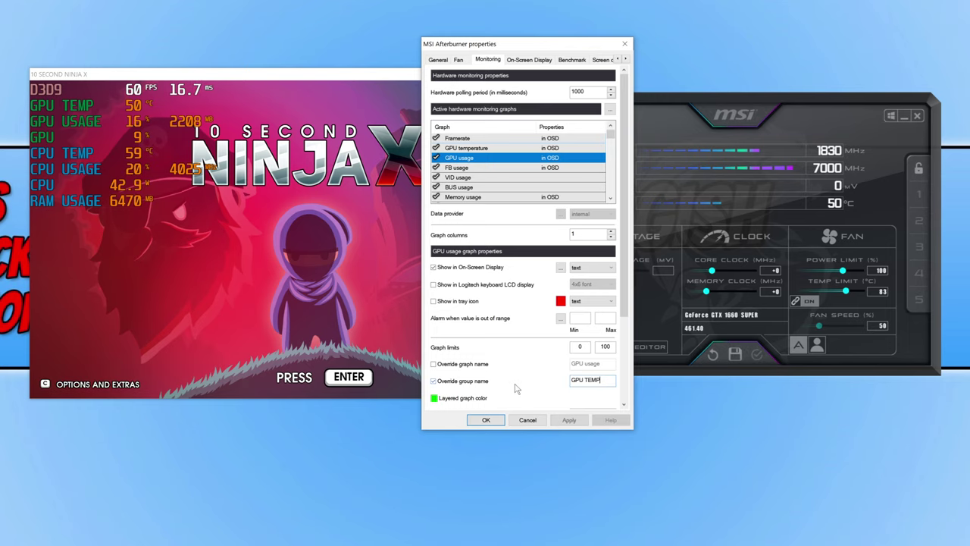
left_click(562, 422)
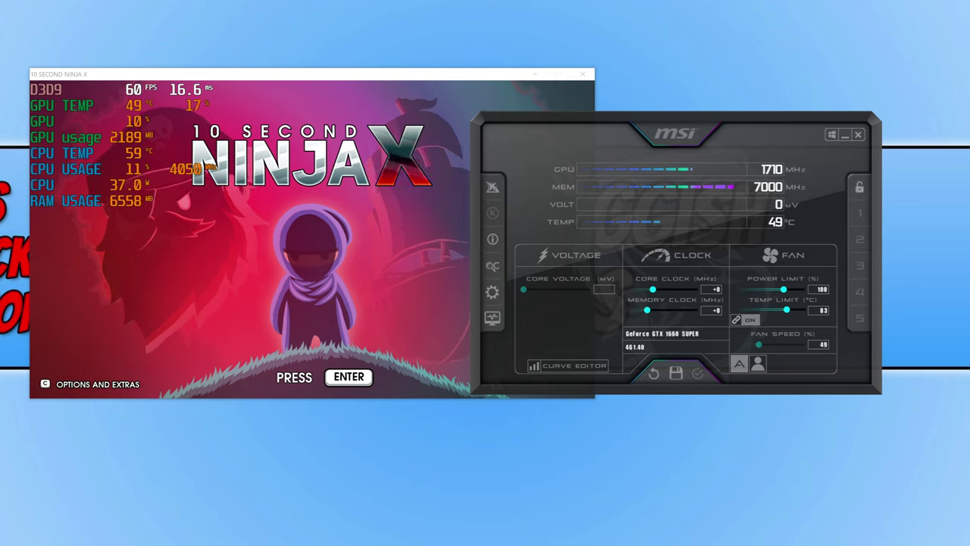
Step: Set Memory usage's override group name to 'GPU TEMP' in the Monitoring settings and apply
left_click(492, 291)
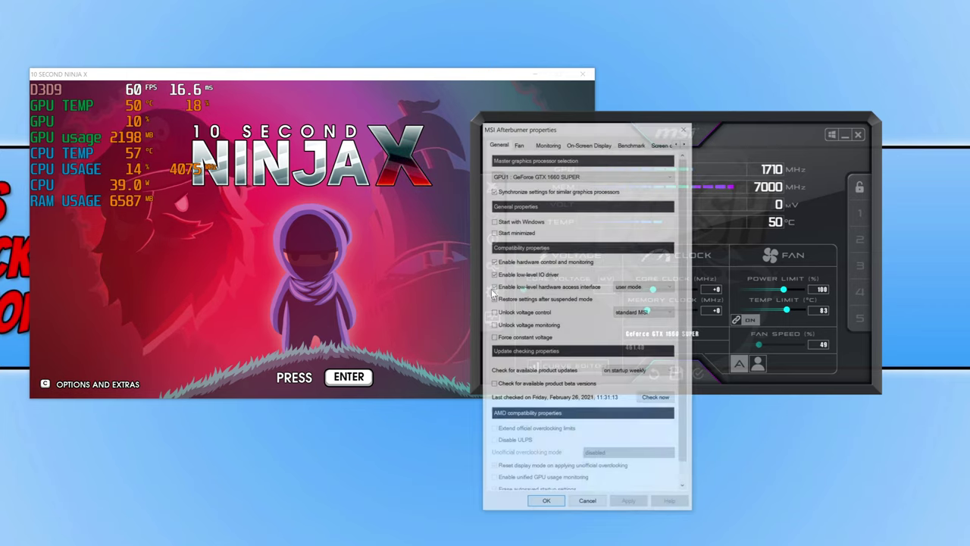
left_click(548, 144)
left_click_drag(554, 131, 556, 94)
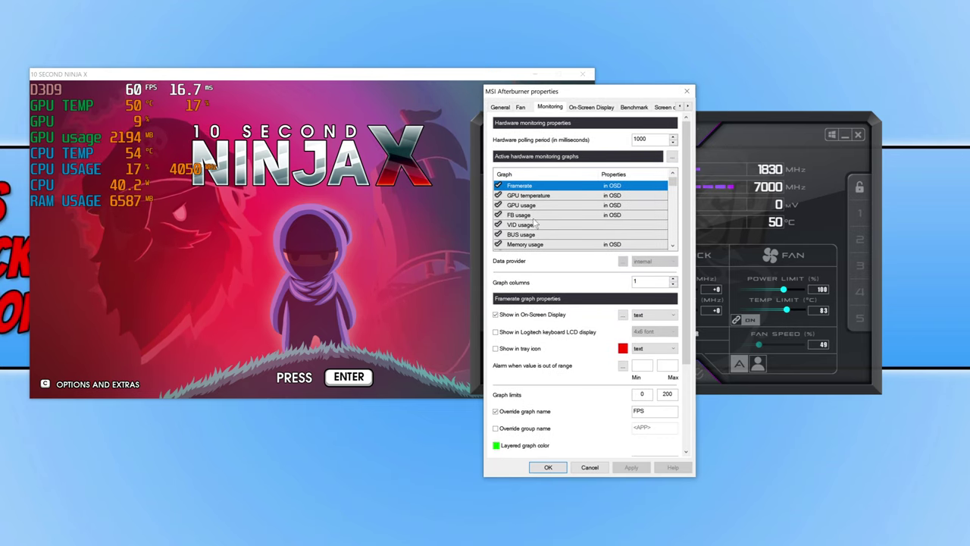
left_click(555, 206)
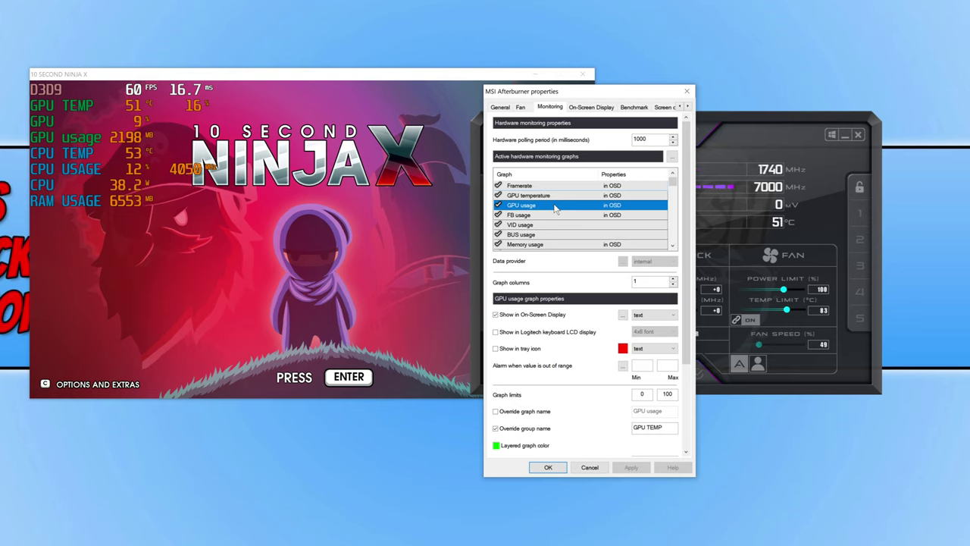
left_click(558, 196)
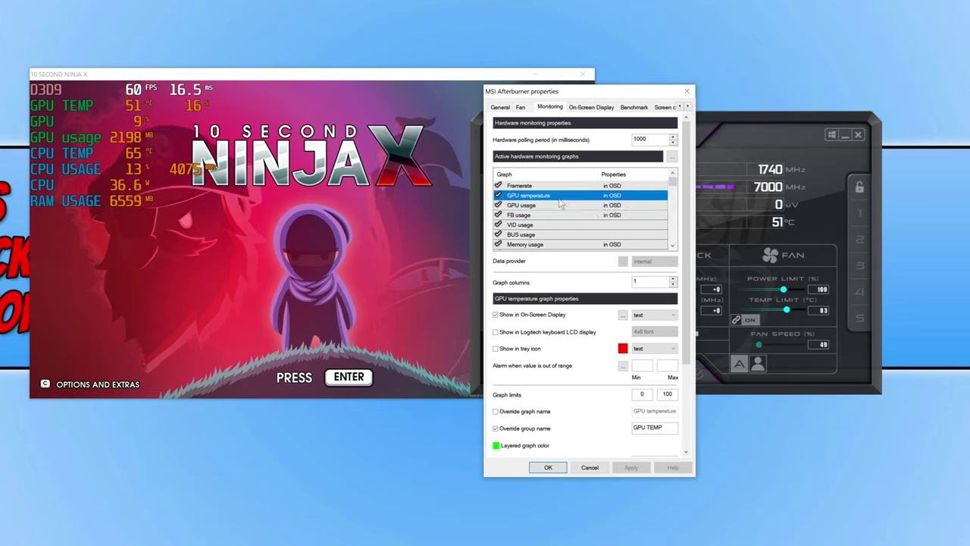
left_click(563, 245)
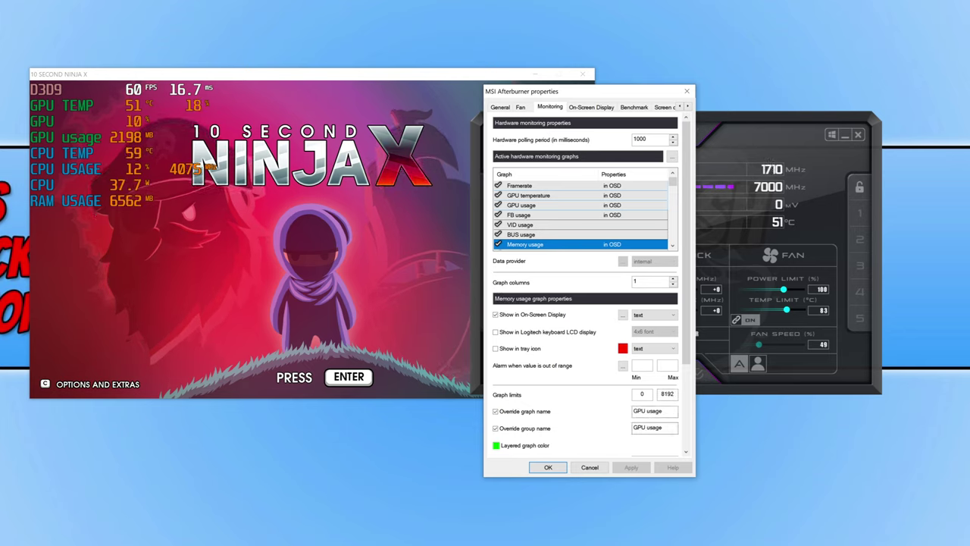
key("Tab")
type("GPU TEMP")
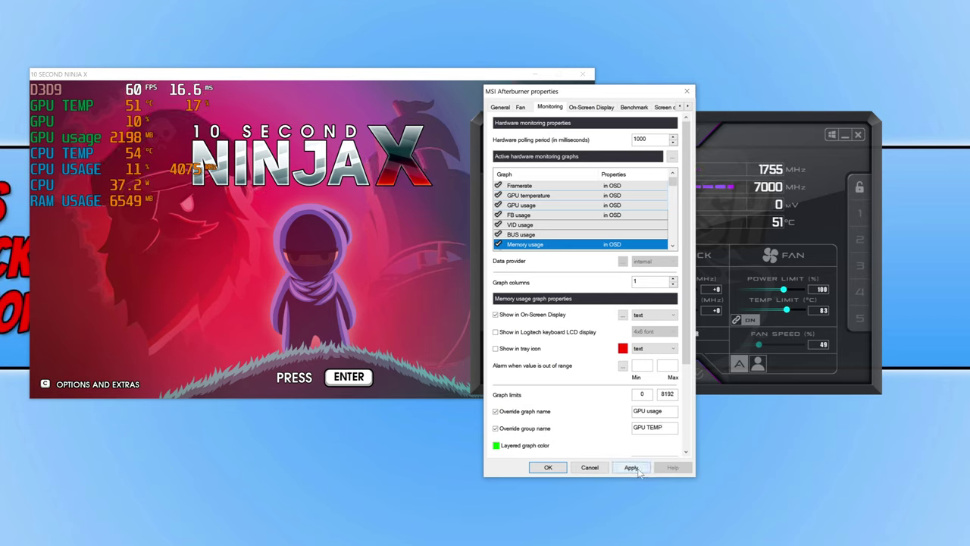
left_click(639, 468)
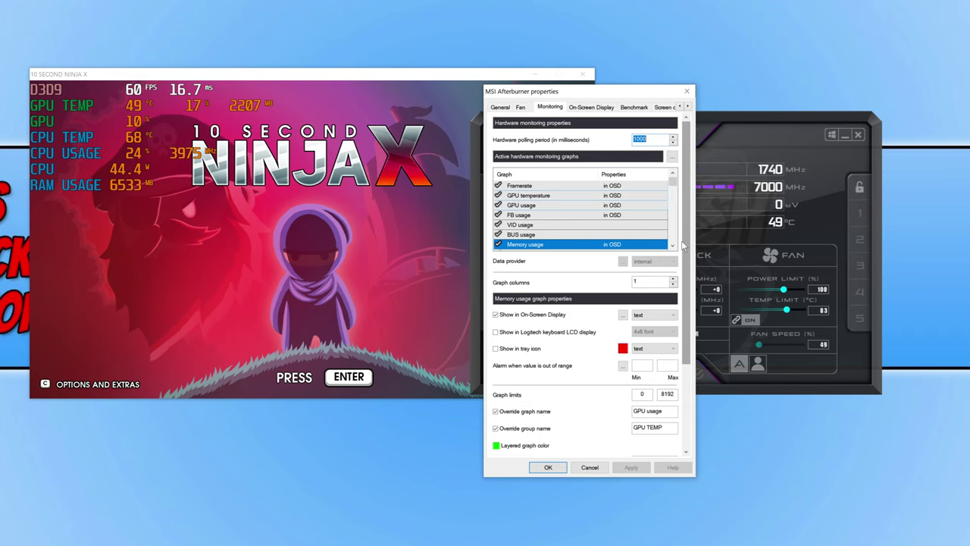
Step: Close the MSI Afterburner properties with OK, keeping the GPU-grouped overlay in the game
left_click(548, 467)
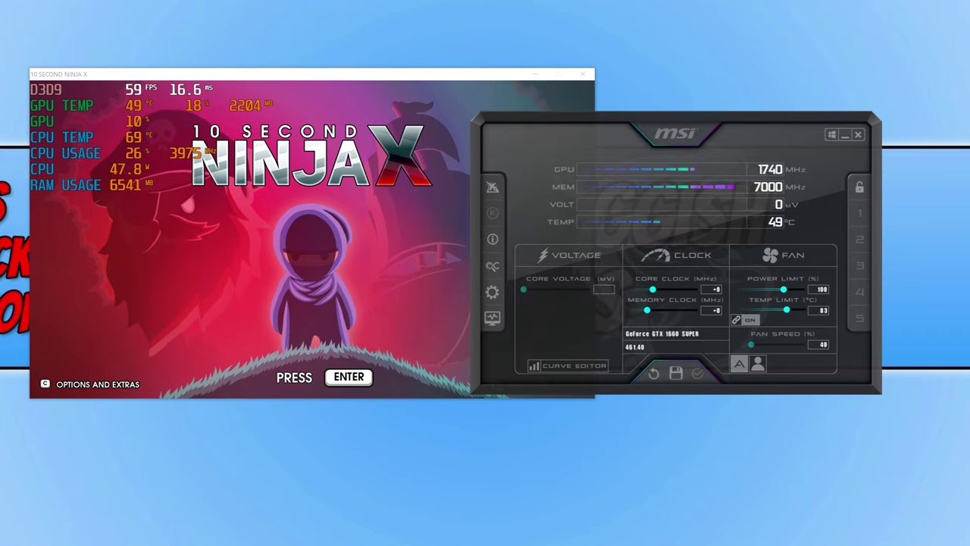
Step: Place RivaTuner beside the game and push On-Screen Display zoom to maximum, then minimum
left_click_drag(545, 234, 764, 228)
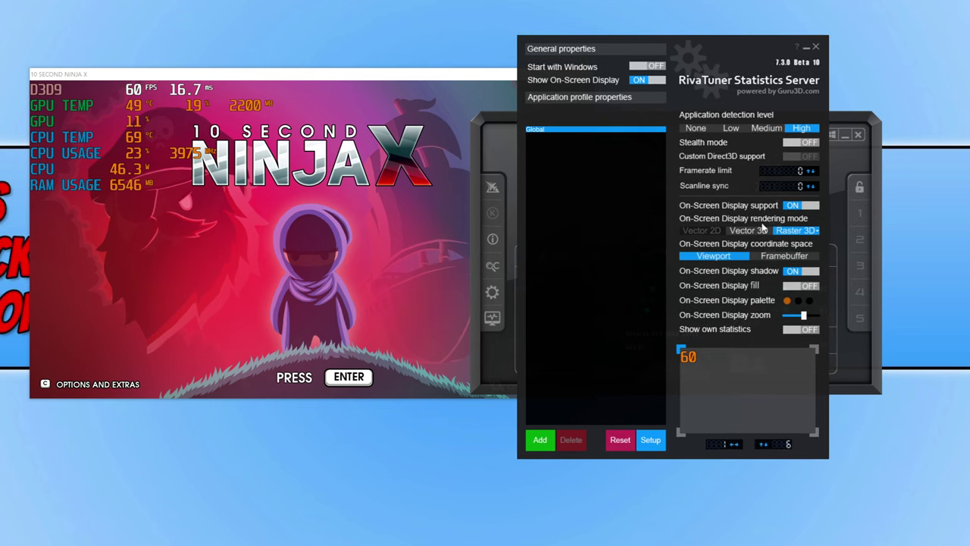
left_click_drag(803, 315, 834, 319)
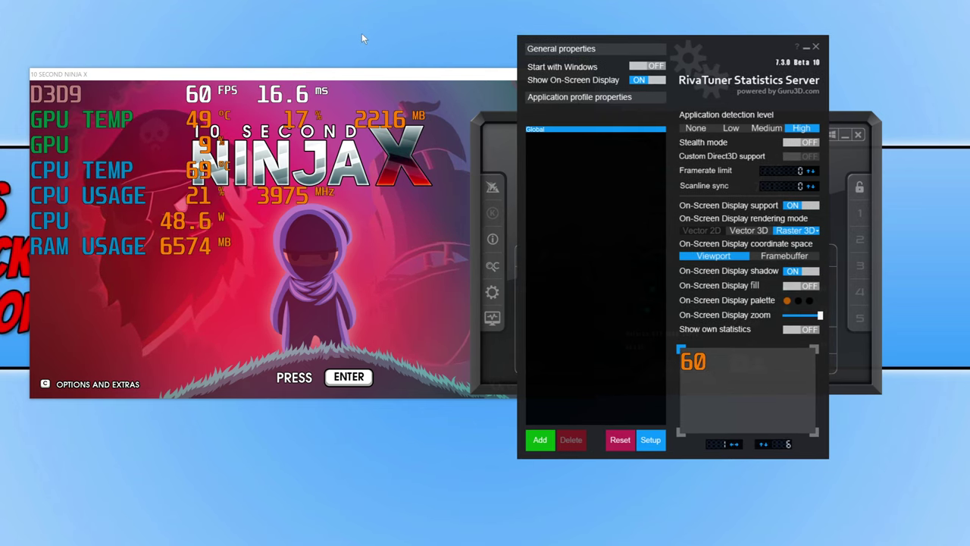
left_click_drag(819, 316, 783, 317)
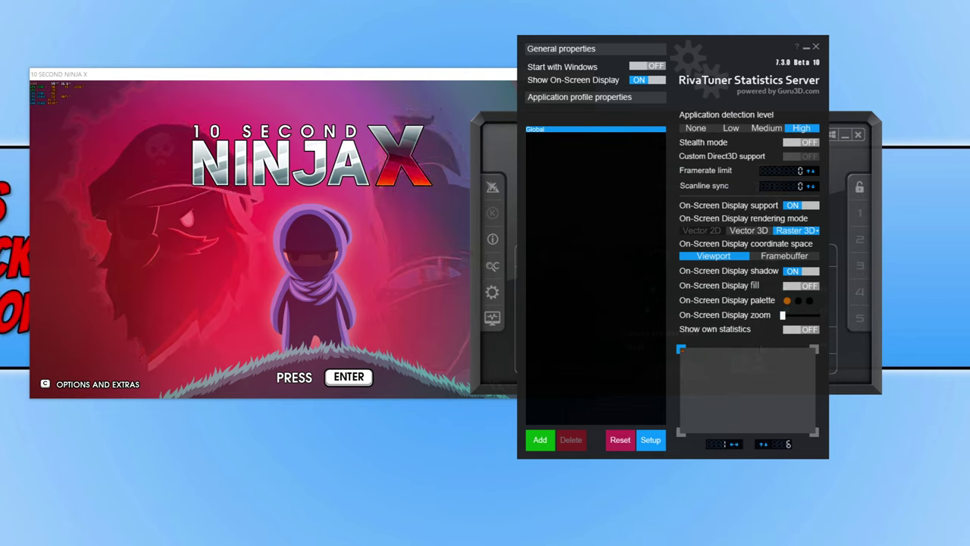